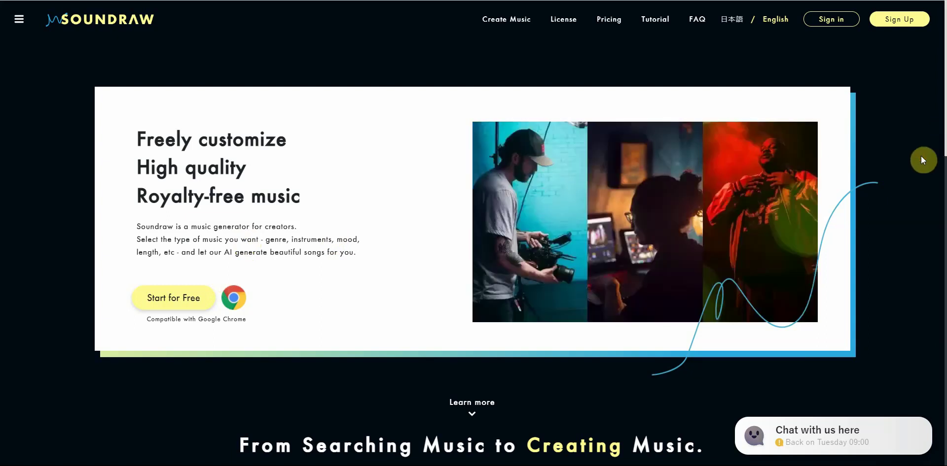
Scroll through Soundraw's licensed-uses section and back up the page
{"action": "left_click_drag", "start_coordinate": [943, 155], "coordinate": [909, 274]}
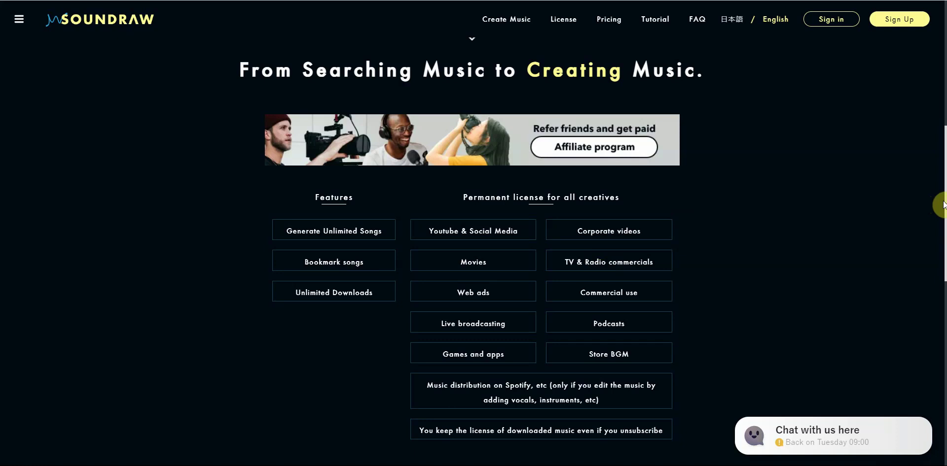
{"action": "left_click_drag", "start_coordinate": [937, 206], "coordinate": [943, 279]}
{"action": "scroll", "coordinate": [912, 259], "scroll_direction": "up", "scroll_amount": 8}
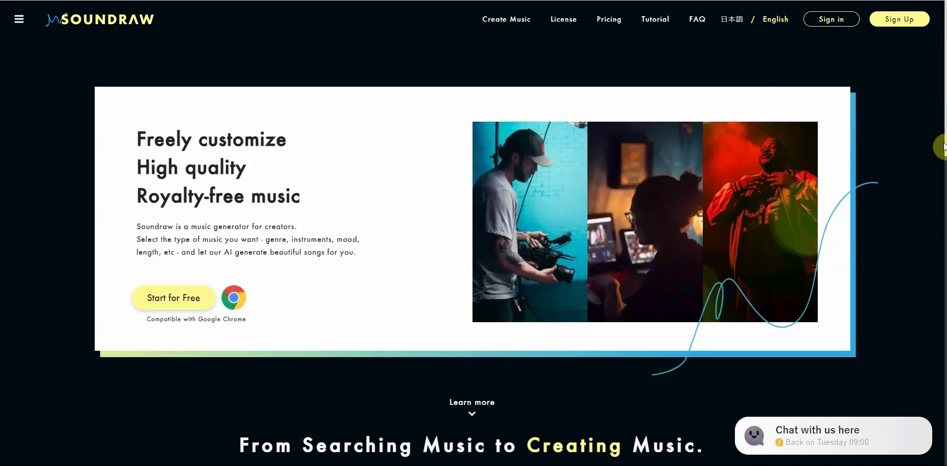
Open and close the Tutorial Videos, then scroll down to the Create Music panel
{"action": "left_click", "coordinate": [644, 22]}
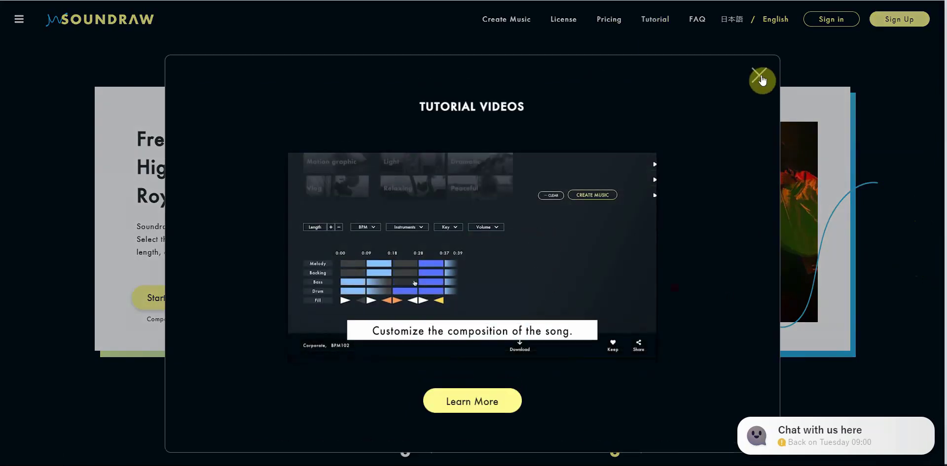
{"action": "mouse_move", "coordinate": [568, 238]}
{"action": "left_click", "coordinate": [759, 76]}
{"action": "left_click", "coordinate": [939, 194]}
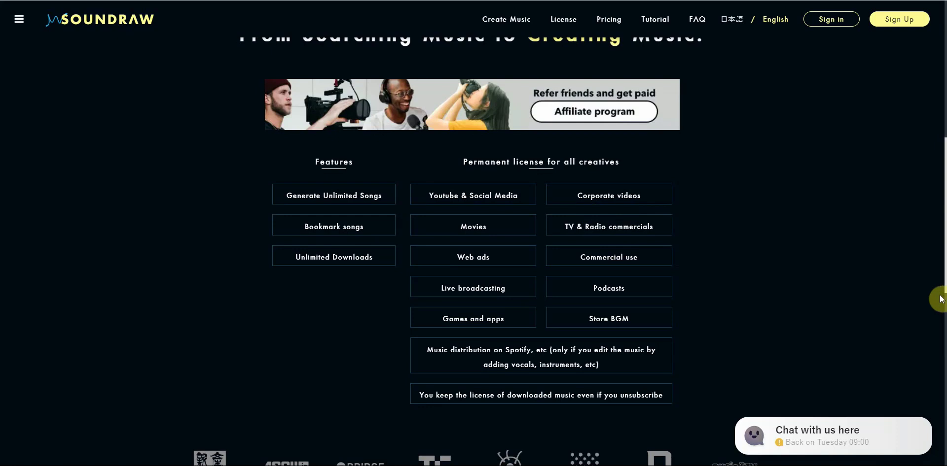
{"action": "left_click_drag", "start_coordinate": [941, 290], "coordinate": [937, 441]}
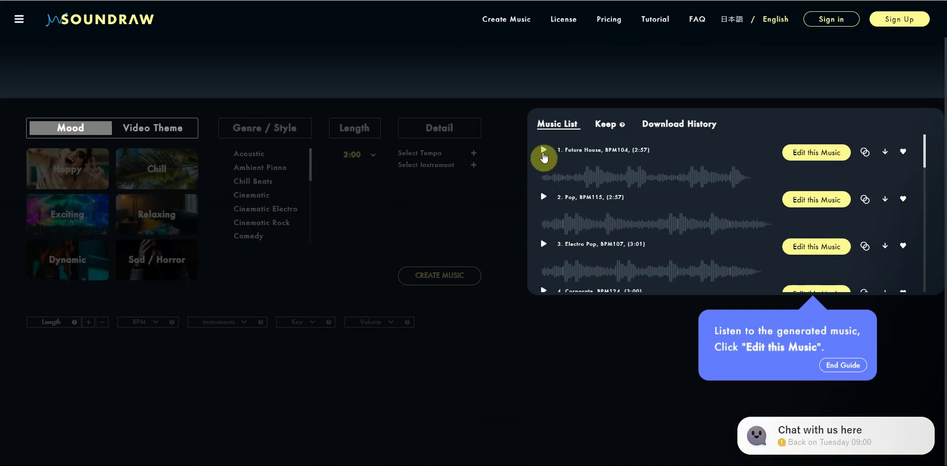
Preview the Future House track, then select and deselect the Happy and Chill moods
{"action": "left_click", "coordinate": [543, 150]}
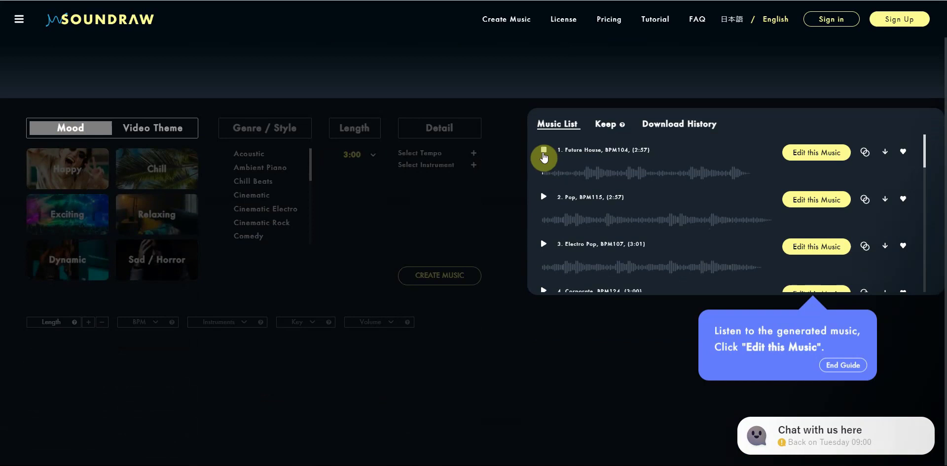
{"action": "left_click", "coordinate": [544, 153]}
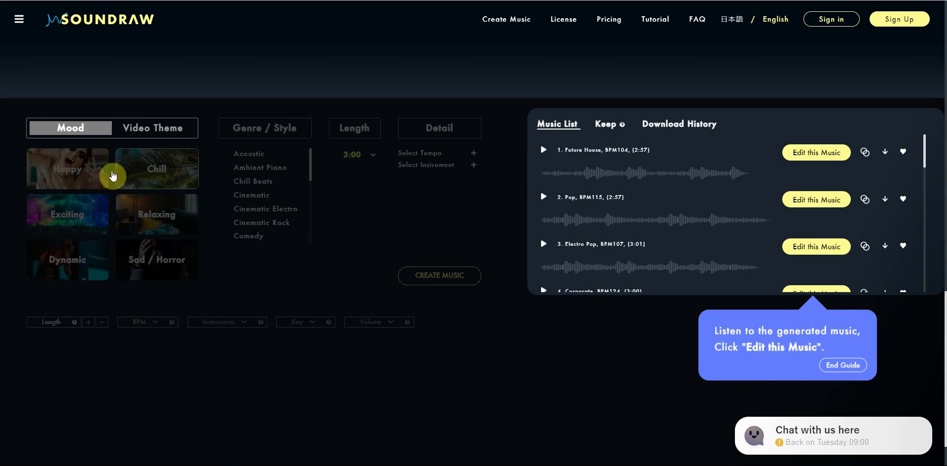
{"action": "left_click", "coordinate": [74, 182]}
{"action": "left_click", "coordinate": [173, 178]}
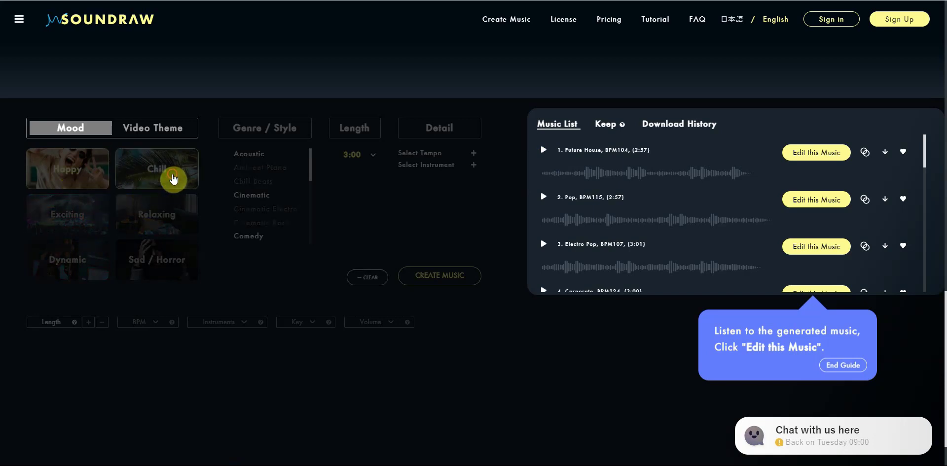
{"action": "left_click", "coordinate": [167, 184]}
{"action": "left_click", "coordinate": [91, 194]}
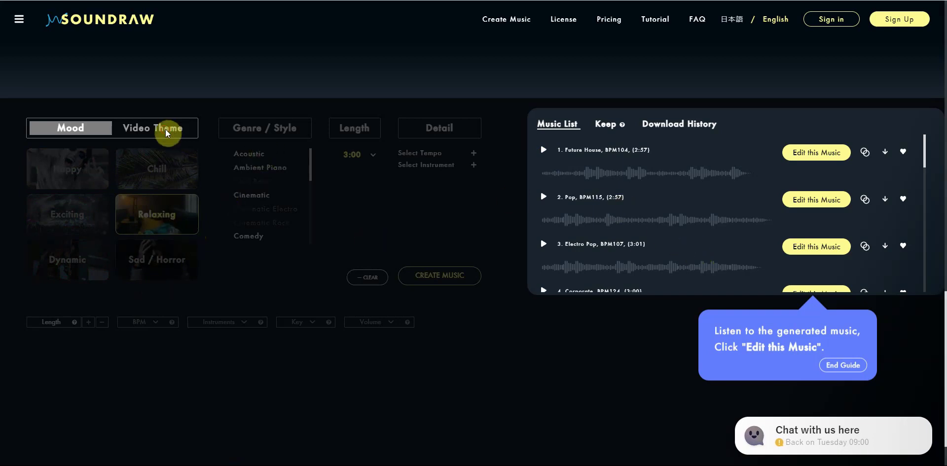
Play and pause track 15, the Cinematic piece, in the Music List
{"action": "scroll", "coordinate": [769, 204], "scroll_direction": "down", "scroll_amount": 12}
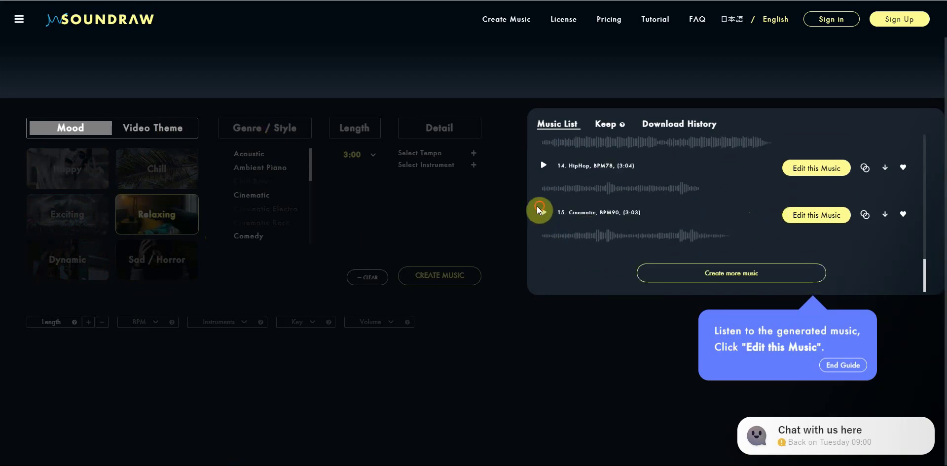
{"action": "left_click", "coordinate": [543, 213]}
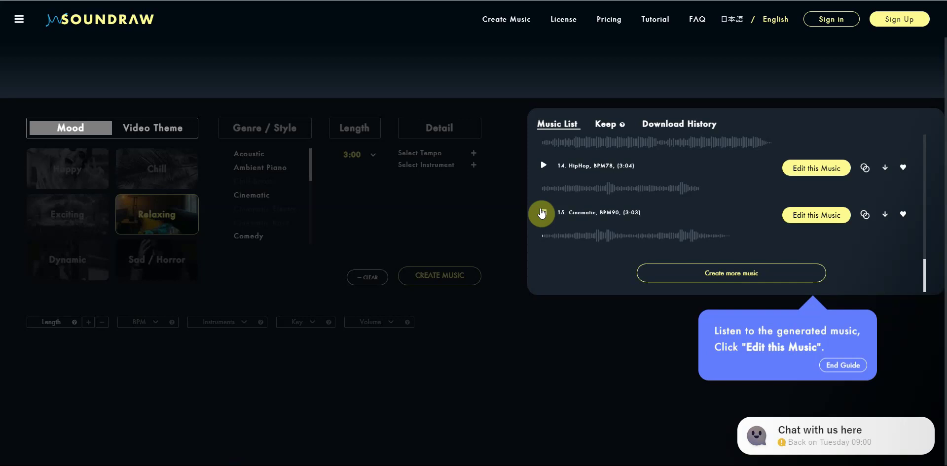
{"action": "left_click", "coordinate": [542, 213]}
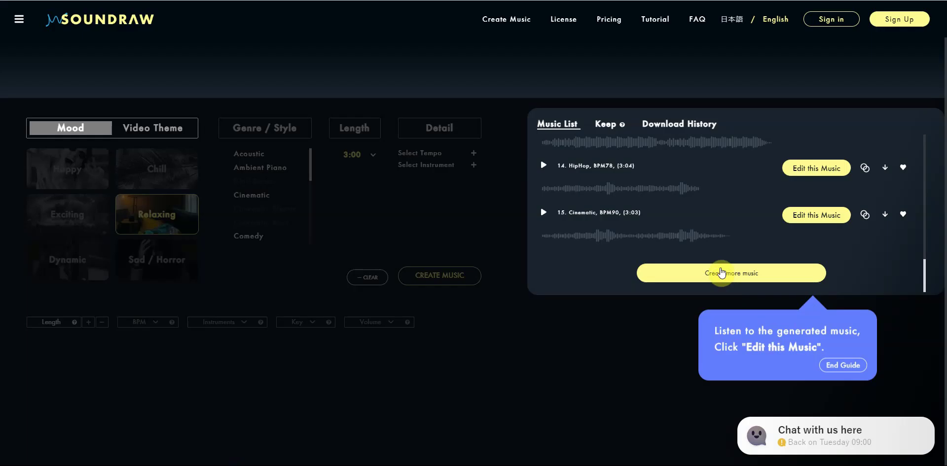
Return to Soundraw's music creation page with the Relaxing mood tracks listed
{"action": "left_click", "coordinate": [720, 274]}
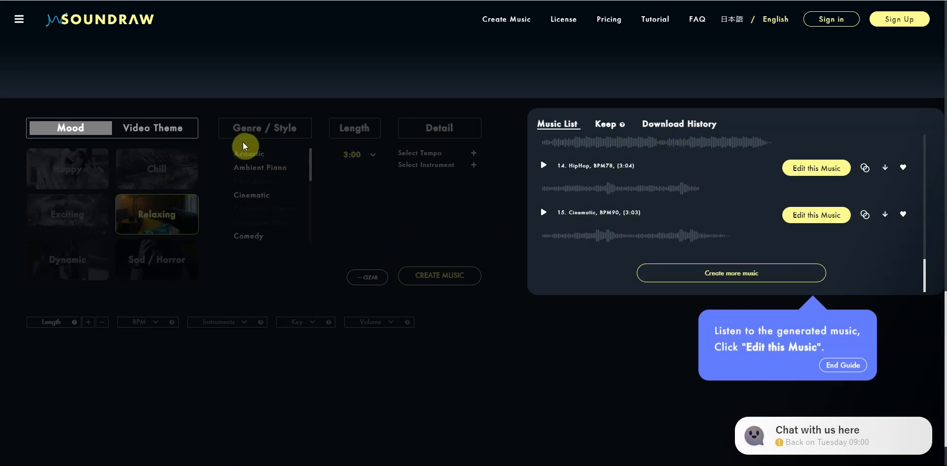
Go back to the Soundraw homepage and view the Personal Plan pricing (US$16.60/mo annual, US$19.90/mo monthly)
{"action": "scroll", "coordinate": [474, 186], "scroll_direction": "down", "scroll_amount": 1}
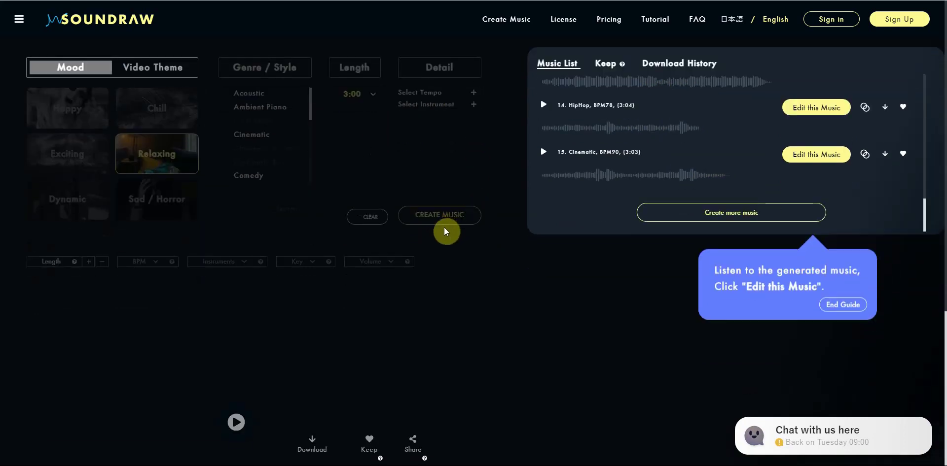
{"action": "left_click", "coordinate": [311, 446]}
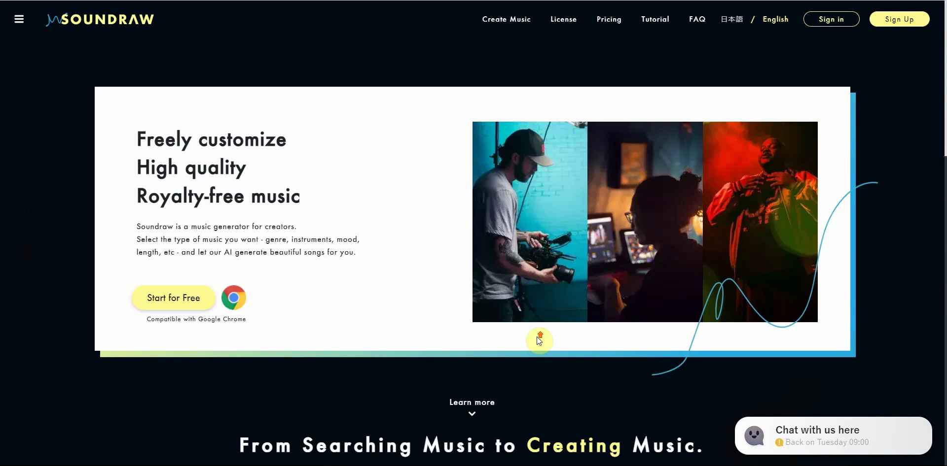
{"action": "left_click", "coordinate": [619, 28]}
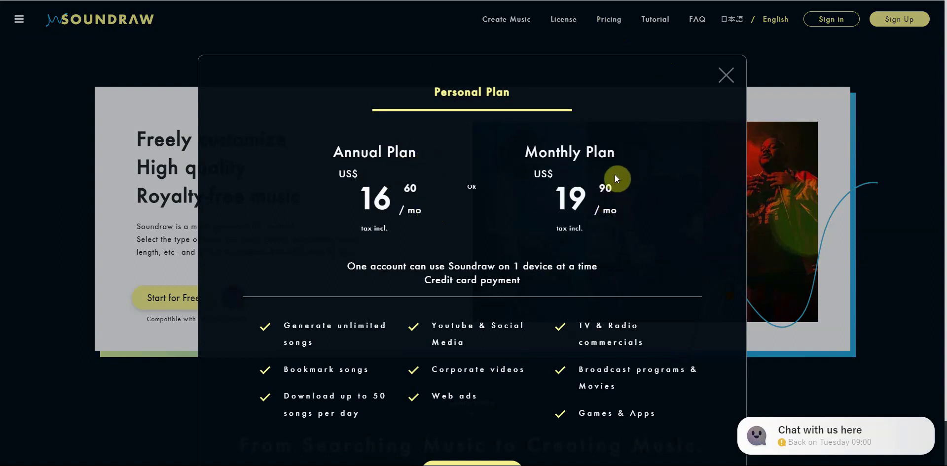
Close Soundraw's pricing overview and switch to the Musico website tab
{"action": "left_click", "coordinate": [716, 84]}
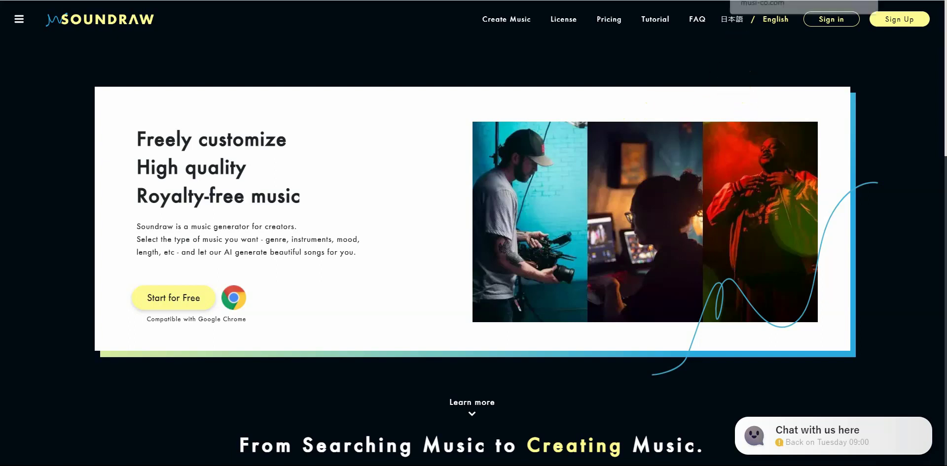
{"action": "left_click", "coordinate": [755, 1]}
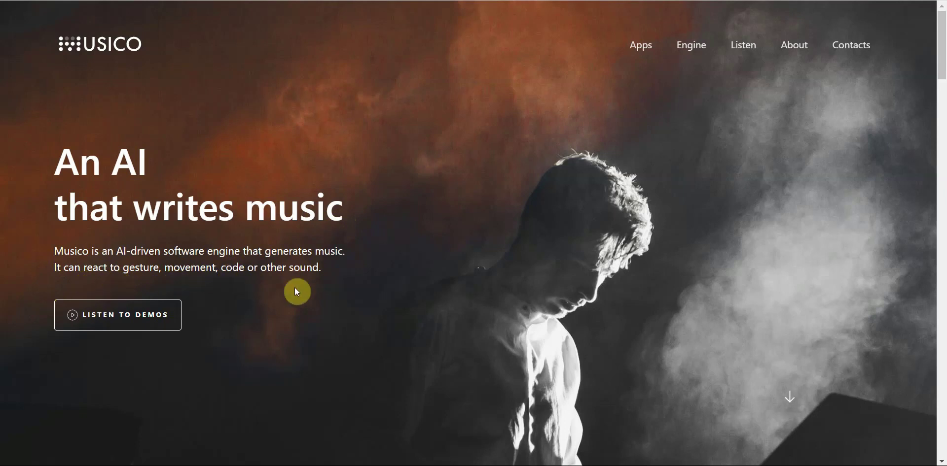
Open Musico's Streams list and play, then pause, The limbic dance
{"action": "left_click", "coordinate": [71, 318]}
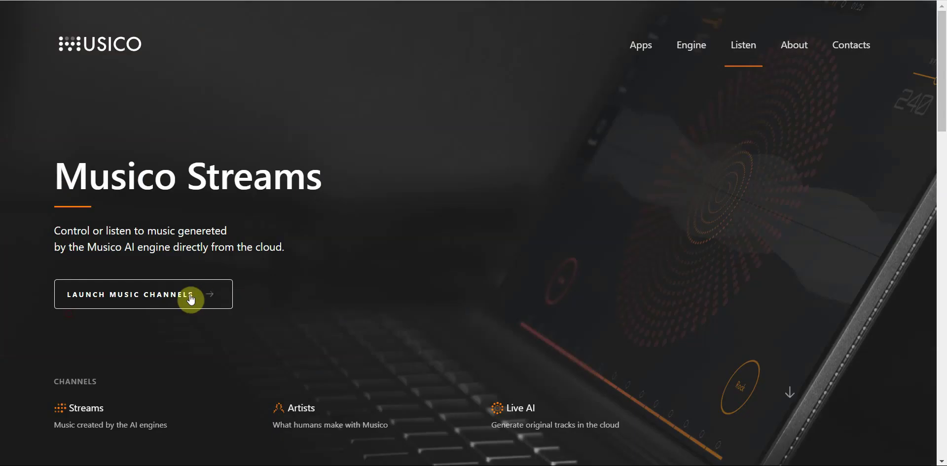
{"action": "left_click", "coordinate": [191, 300]}
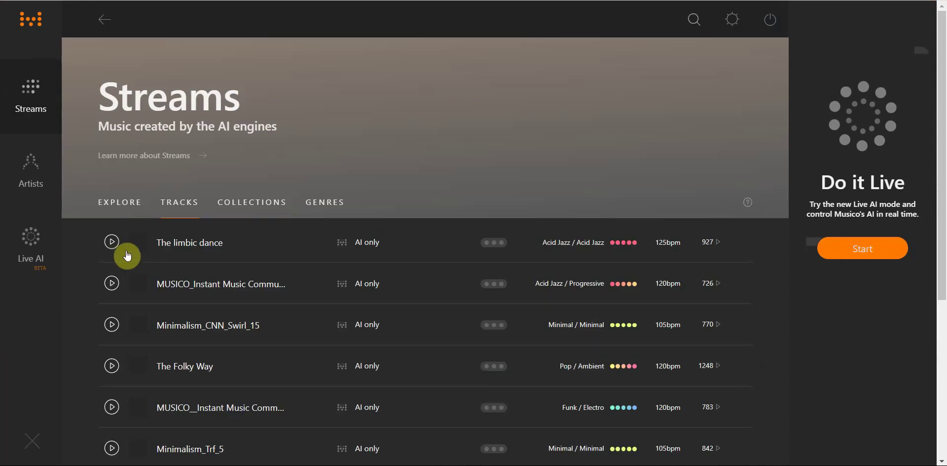
{"action": "left_click", "coordinate": [112, 248]}
{"action": "left_click", "coordinate": [112, 247]}
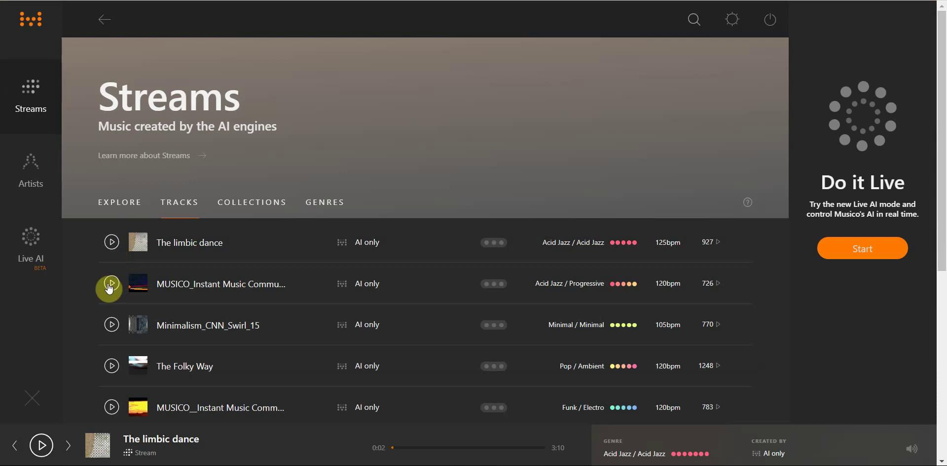
Sample the second track and The Folky Way, then return to the Streams landing page
{"action": "left_click", "coordinate": [111, 284]}
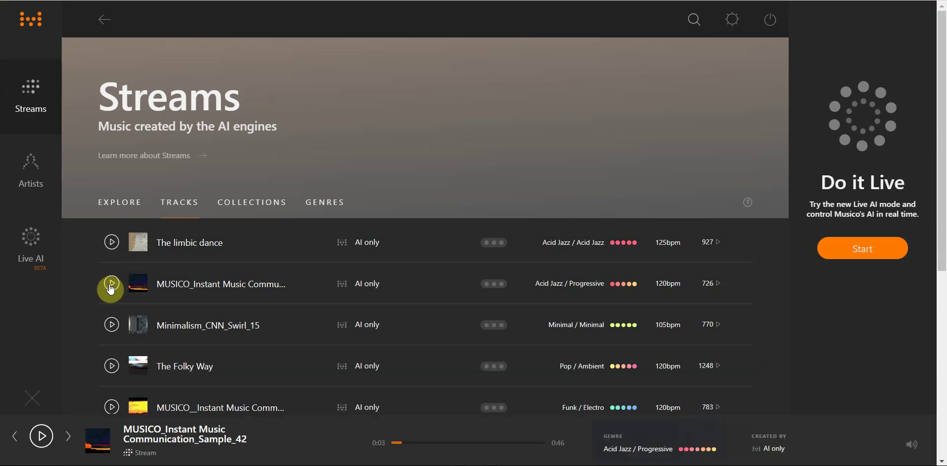
{"action": "scroll", "coordinate": [414, 235], "scroll_direction": "down", "scroll_amount": 7}
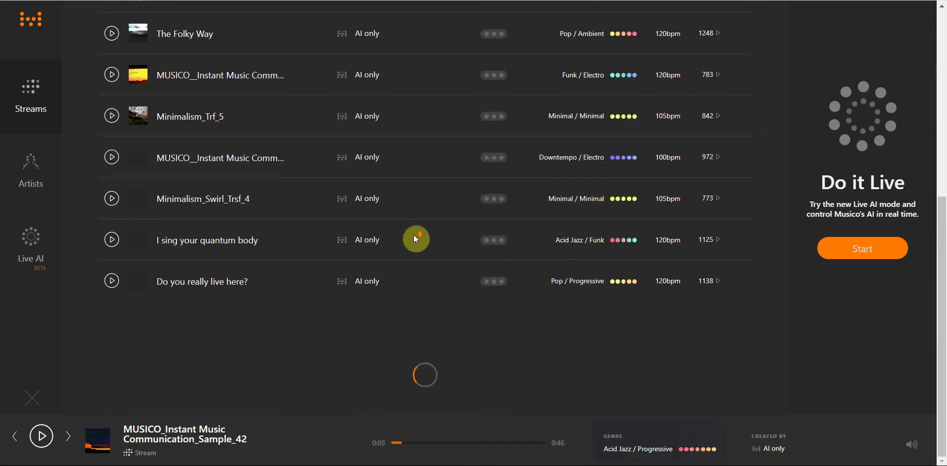
{"action": "scroll", "coordinate": [414, 235], "scroll_direction": "up", "scroll_amount": 7}
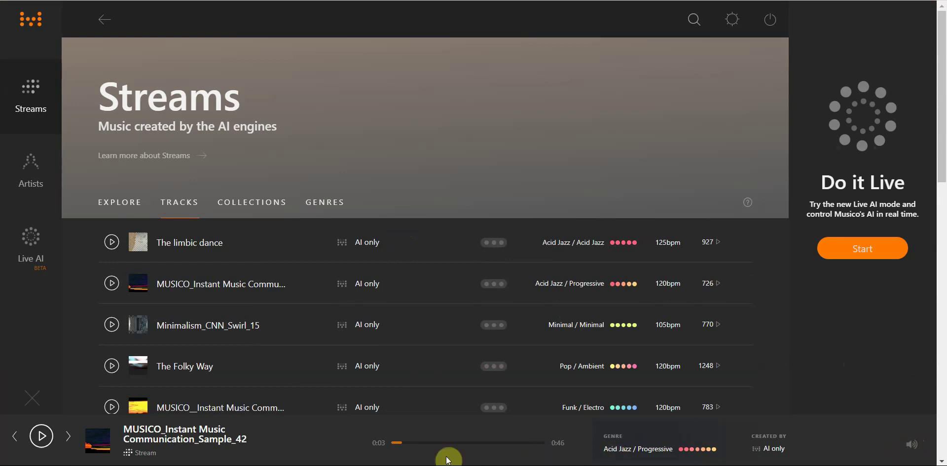
{"action": "left_click", "coordinate": [111, 367]}
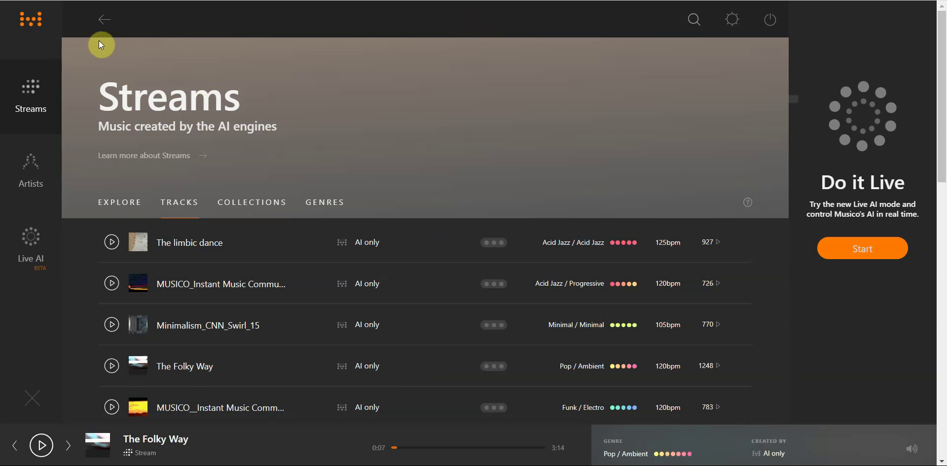
{"action": "left_click", "coordinate": [104, 22]}
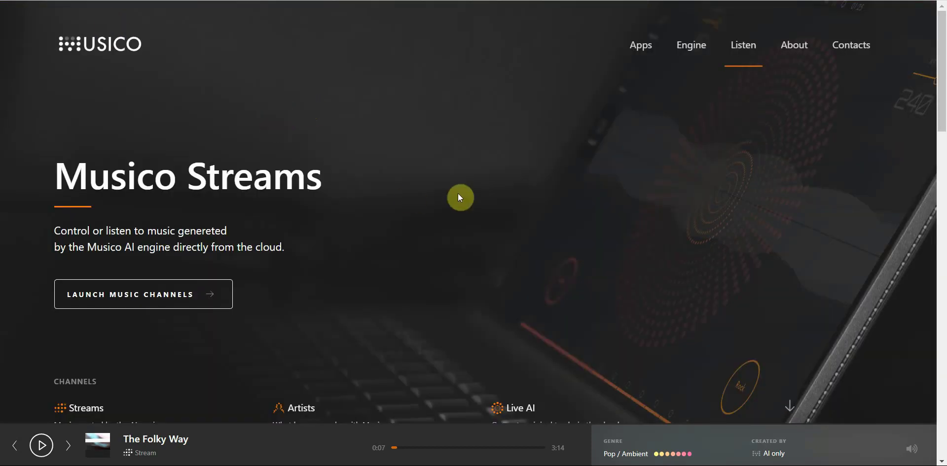
Search 'mubert' in the address bar to load the Mubert homepage
{"action": "mouse_move", "coordinate": [939, 133]}
{"action": "left_mouse_down"}
{"action": "mouse_move", "coordinate": [943, 186]}
{"action": "mouse_move", "coordinate": [913, 252]}
{"action": "mouse_move", "coordinate": [889, 395]}
{"action": "mouse_move", "coordinate": [930, 121]}
{"action": "left_mouse_up"}
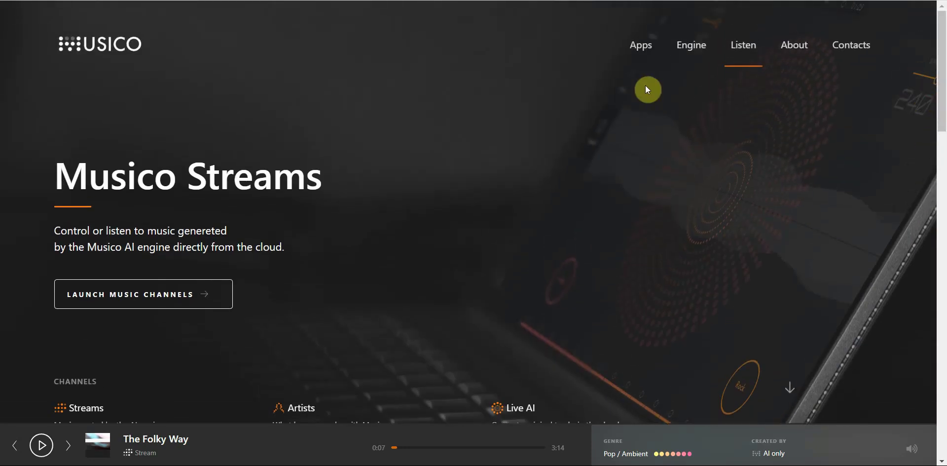
{"action": "type", "text": "mubert"}
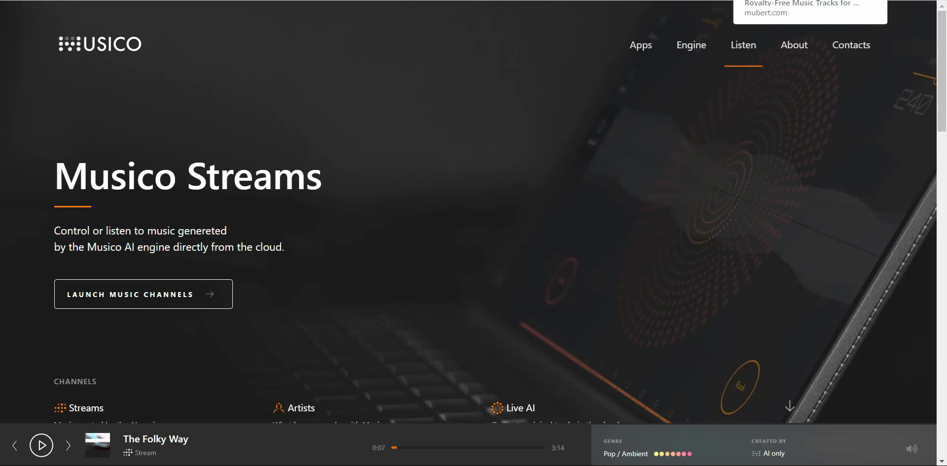
{"action": "key", "text": "Return"}
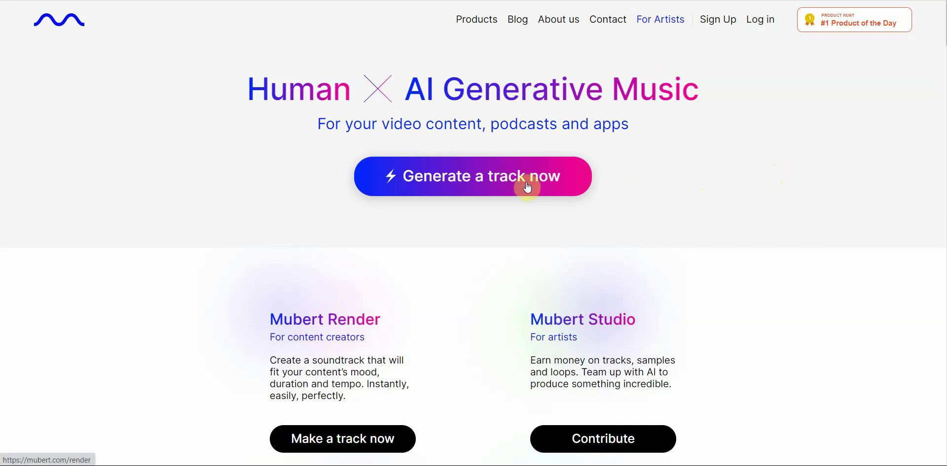
Generate a 00:45 track with the Moods category and Inspirational mood
{"action": "left_click", "coordinate": [490, 188]}
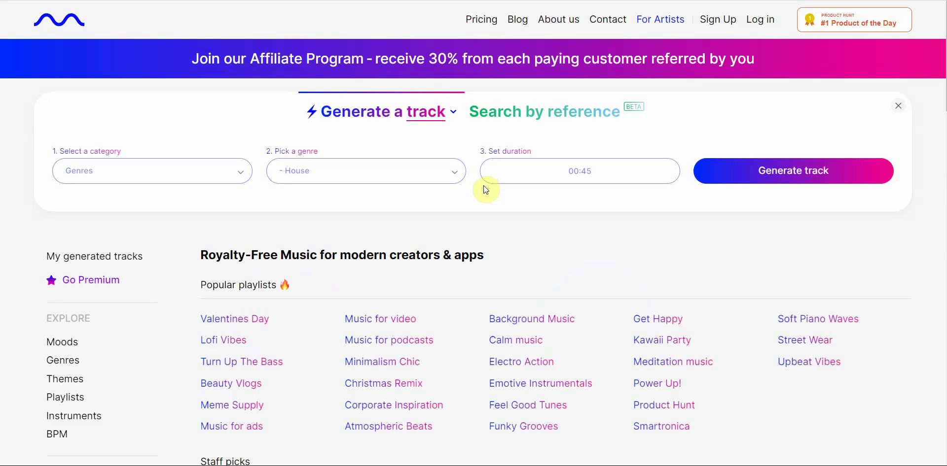
{"action": "left_click", "coordinate": [189, 177]}
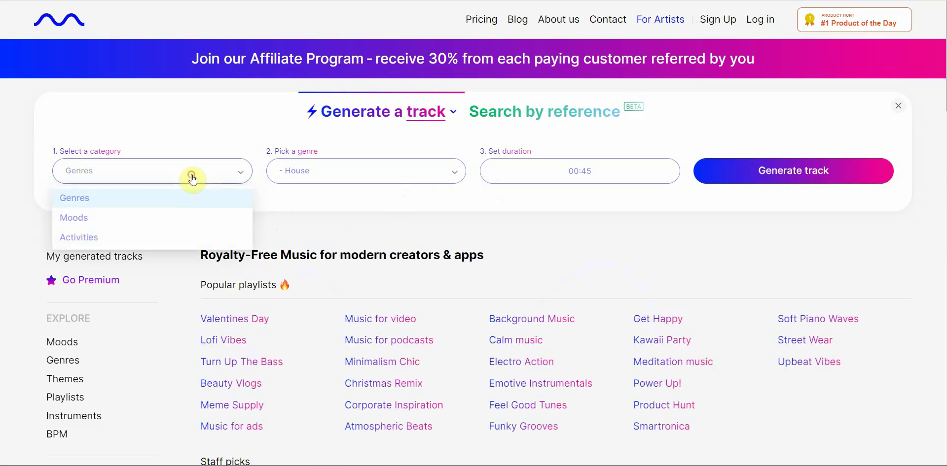
{"action": "left_click", "coordinate": [147, 220]}
{"action": "left_click", "coordinate": [378, 162]}
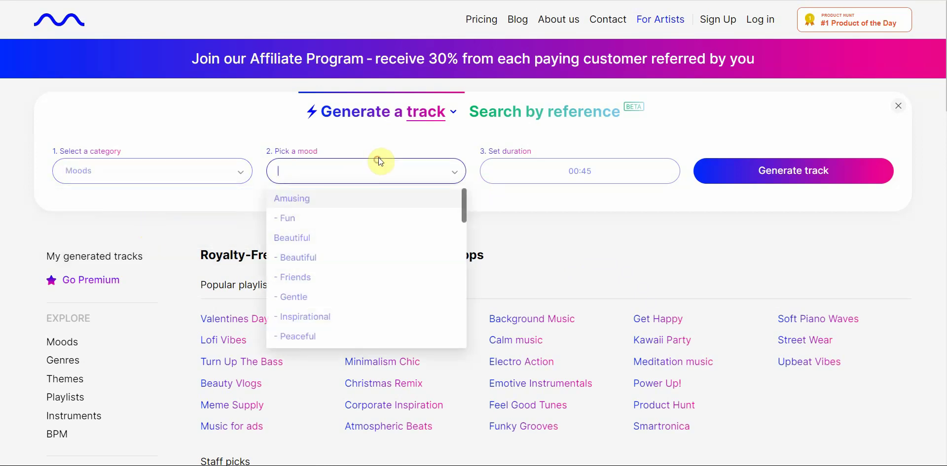
{"action": "left_click", "coordinate": [356, 318]}
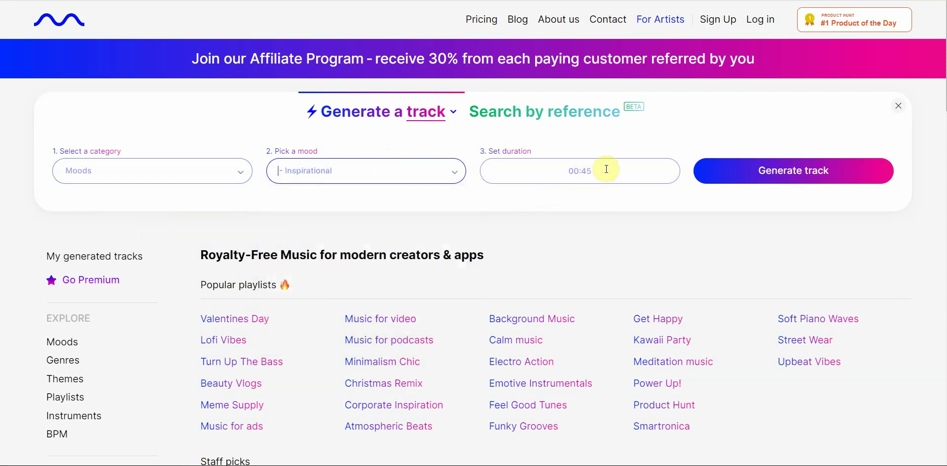
{"action": "left_click", "coordinate": [776, 170]}
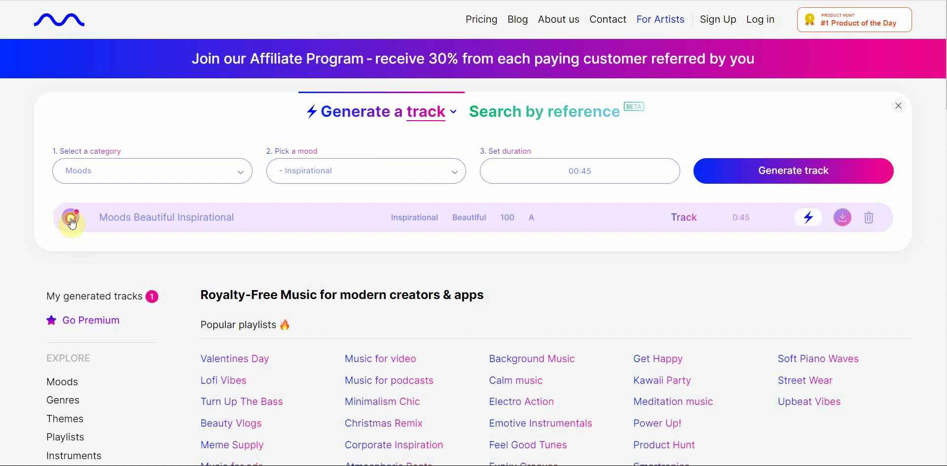
Load the Moods Beautiful Inspirational track into the player, play it, and pause at 0:08
{"action": "left_click", "coordinate": [70, 226]}
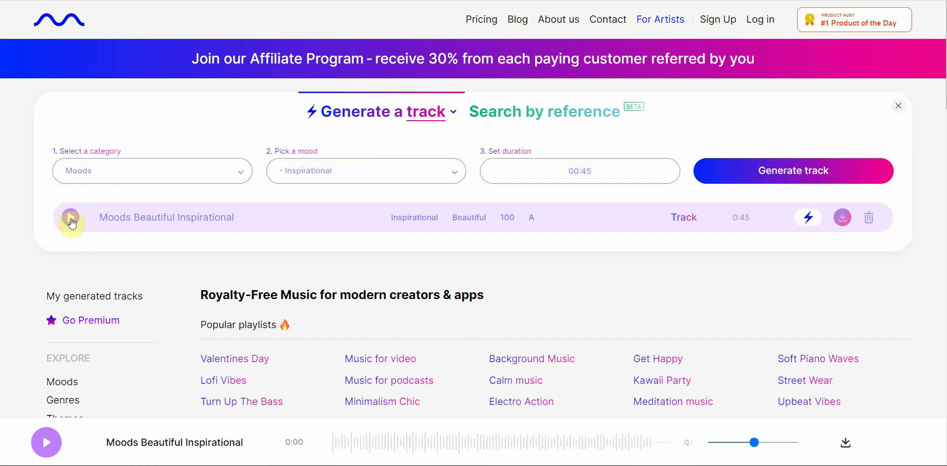
{"action": "left_click", "coordinate": [46, 447]}
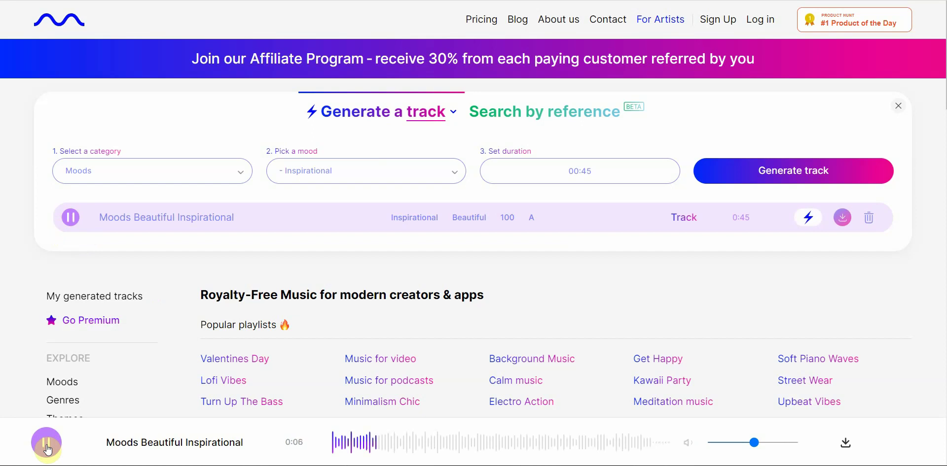
{"action": "left_click", "coordinate": [48, 450]}
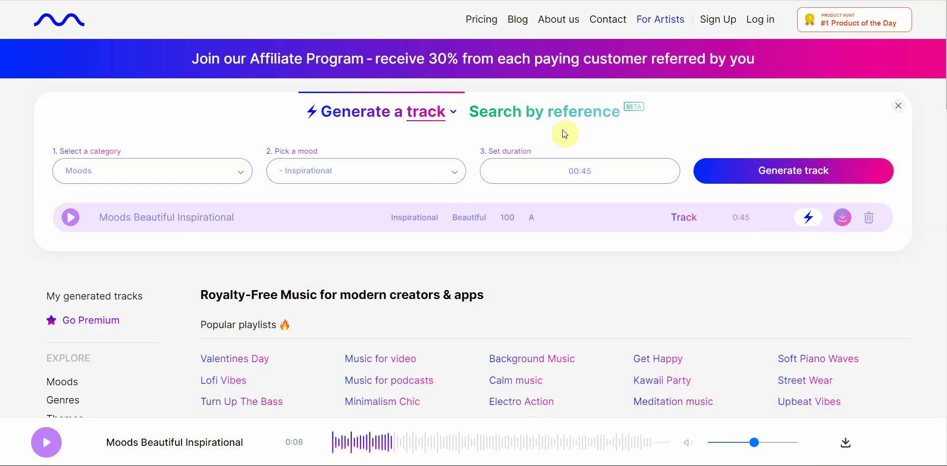
Open Mubert's Pricing page listing the Ambassador, Creator and Pro plans
{"action": "left_click", "coordinate": [486, 24]}
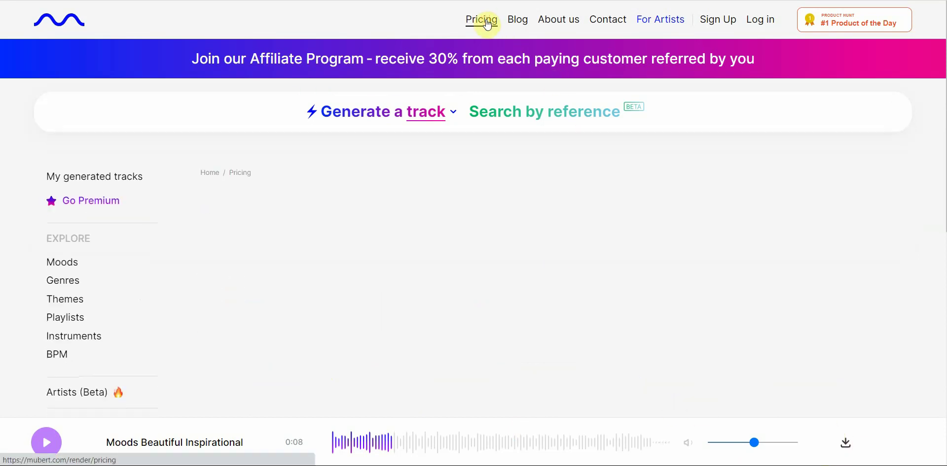